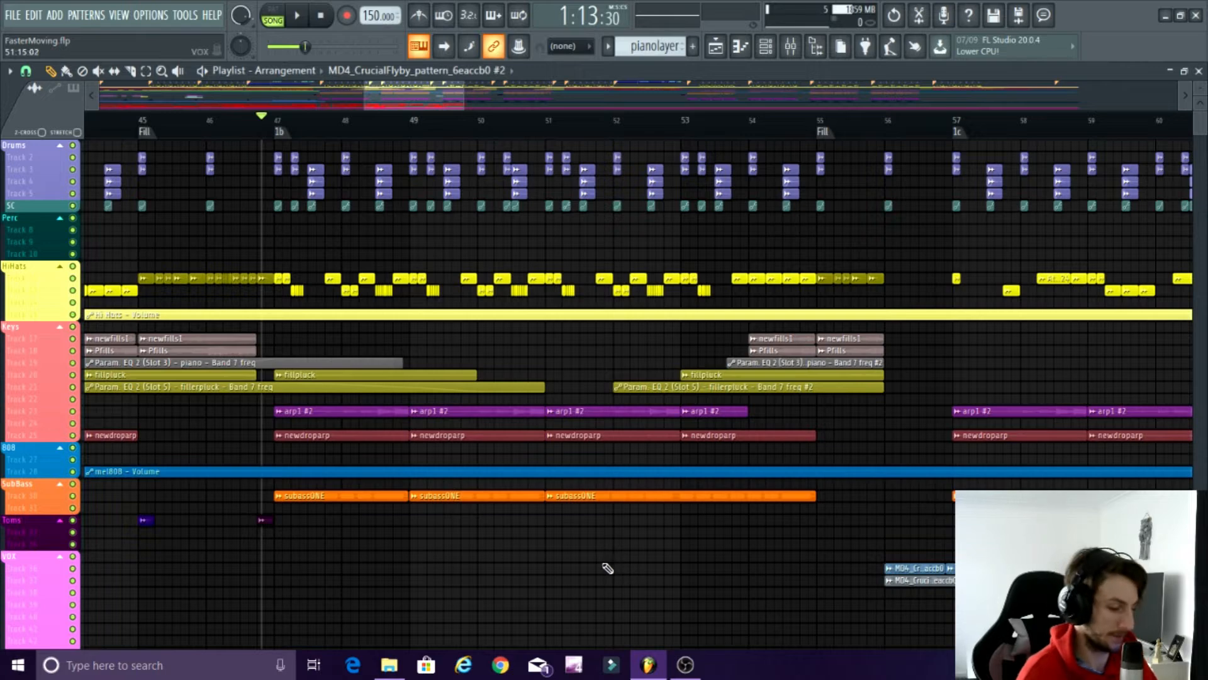
# Select the playlist time range from the 1b marker at bar 47 to the Fill marker at bar 55.
pyautogui.scroll(-4, 560, 600)
pyautogui.scroll(4, 522, 595)
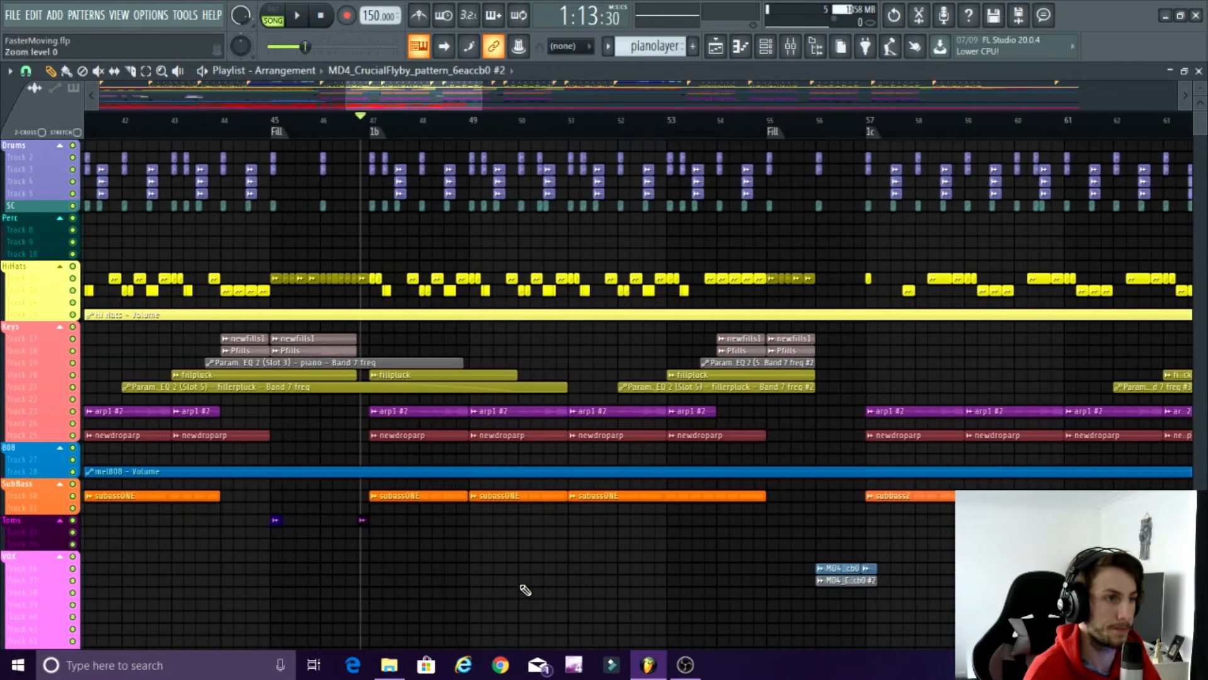
pyautogui.scroll(-8, 521, 589)
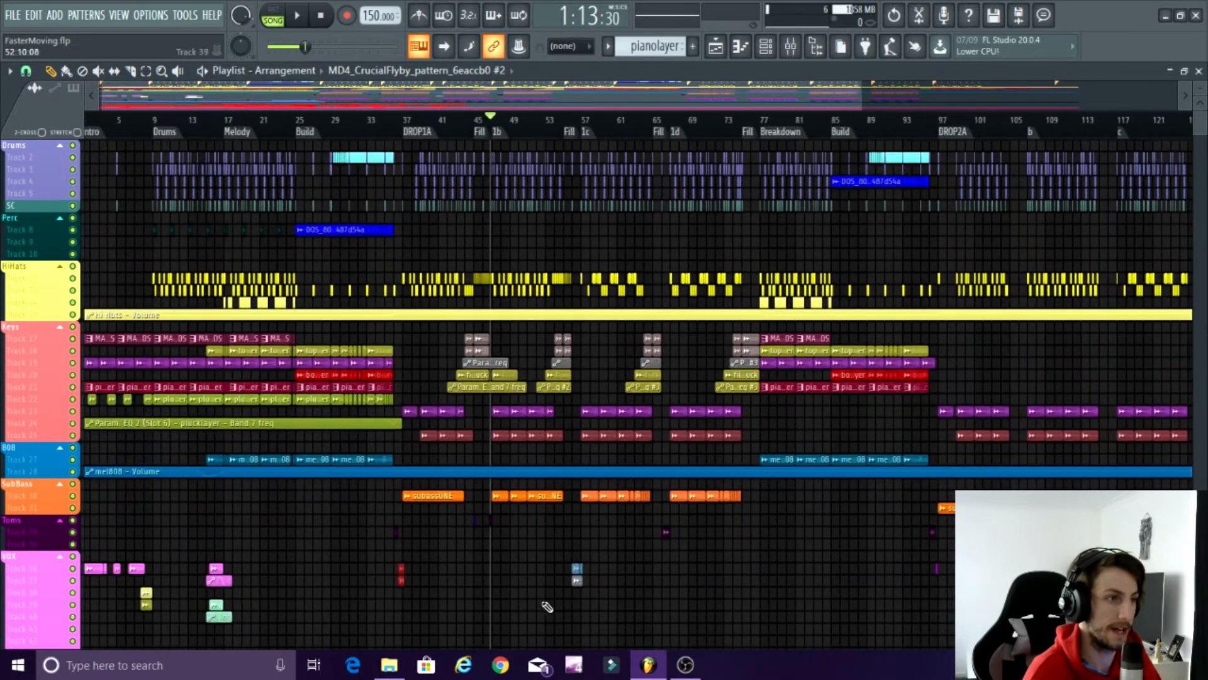
pyautogui.scroll(4, 735, 288)
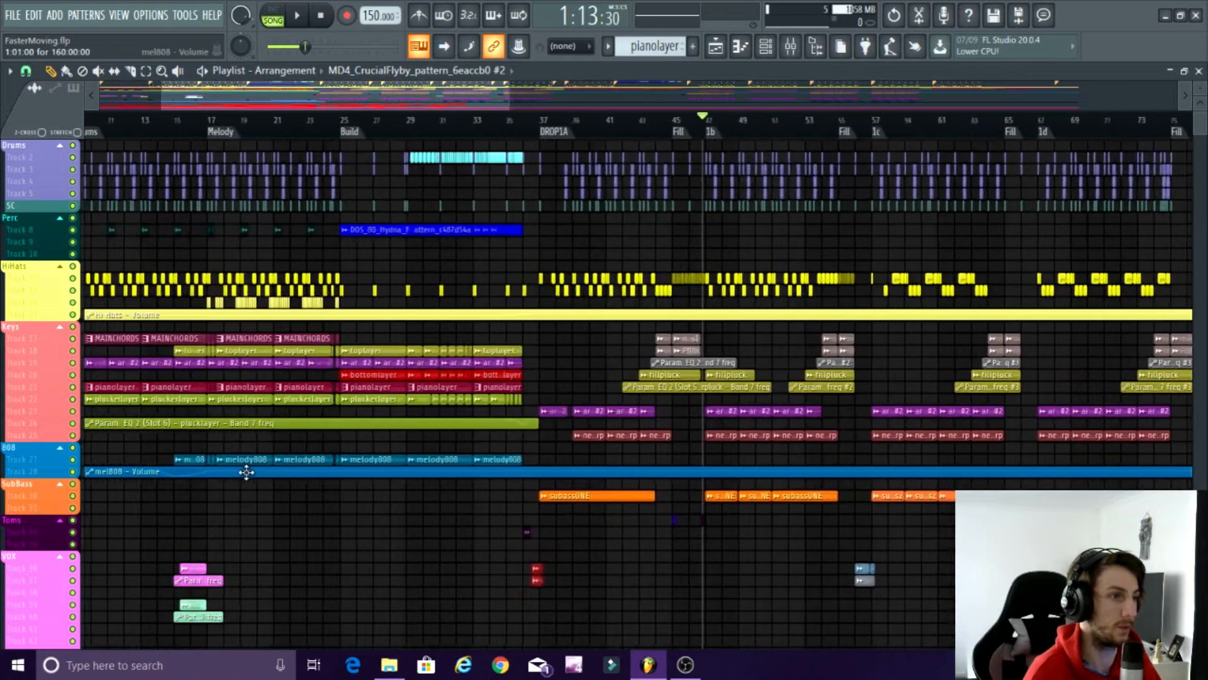
pyautogui.scroll(3, 782, 586)
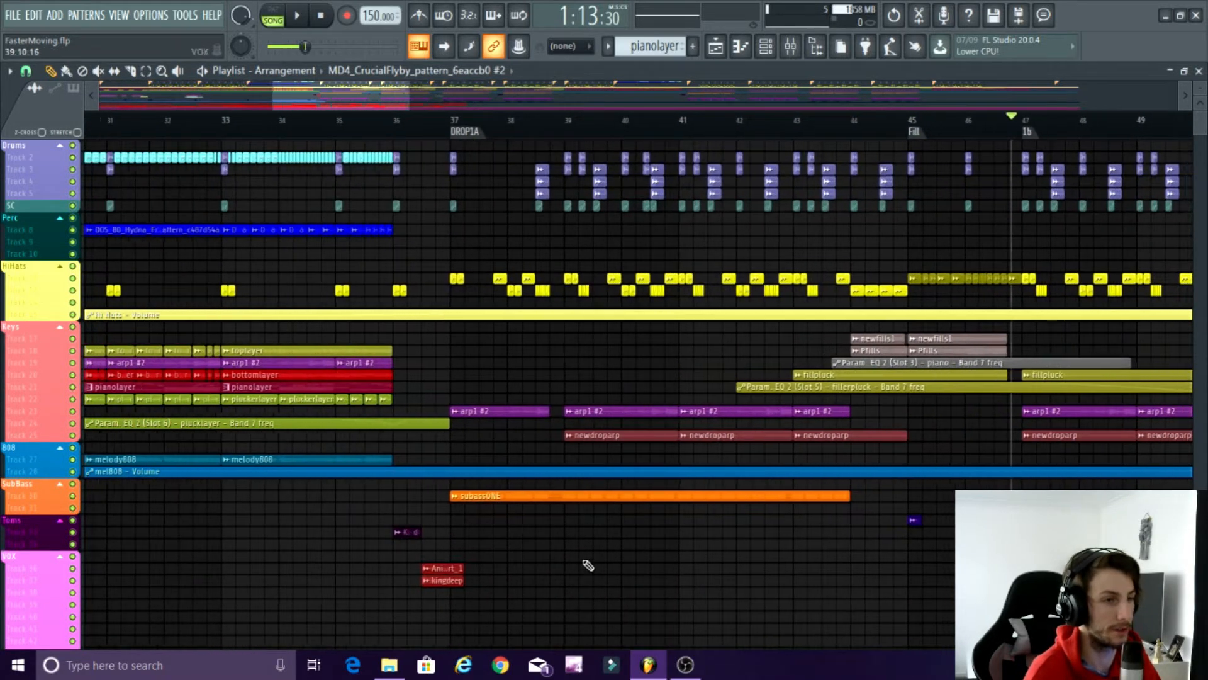
pyautogui.scroll(2, 394, 256)
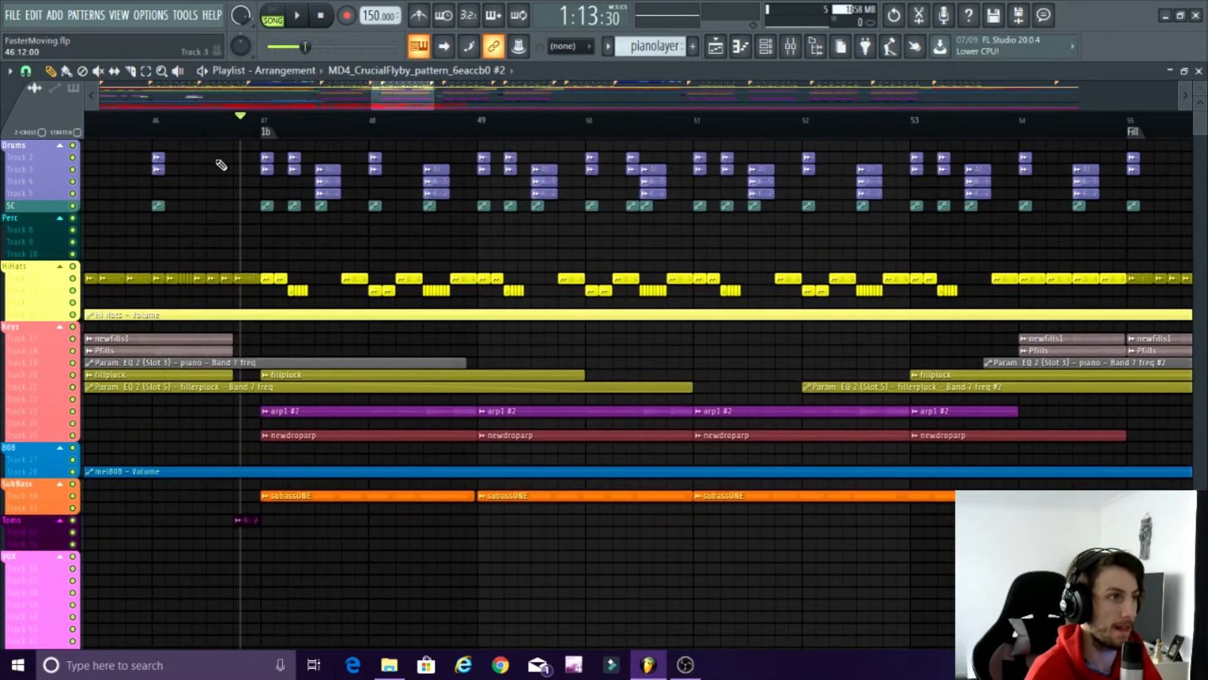
pyautogui.scroll(-1, 254, 162)
pyautogui.scroll(1, 237, 121)
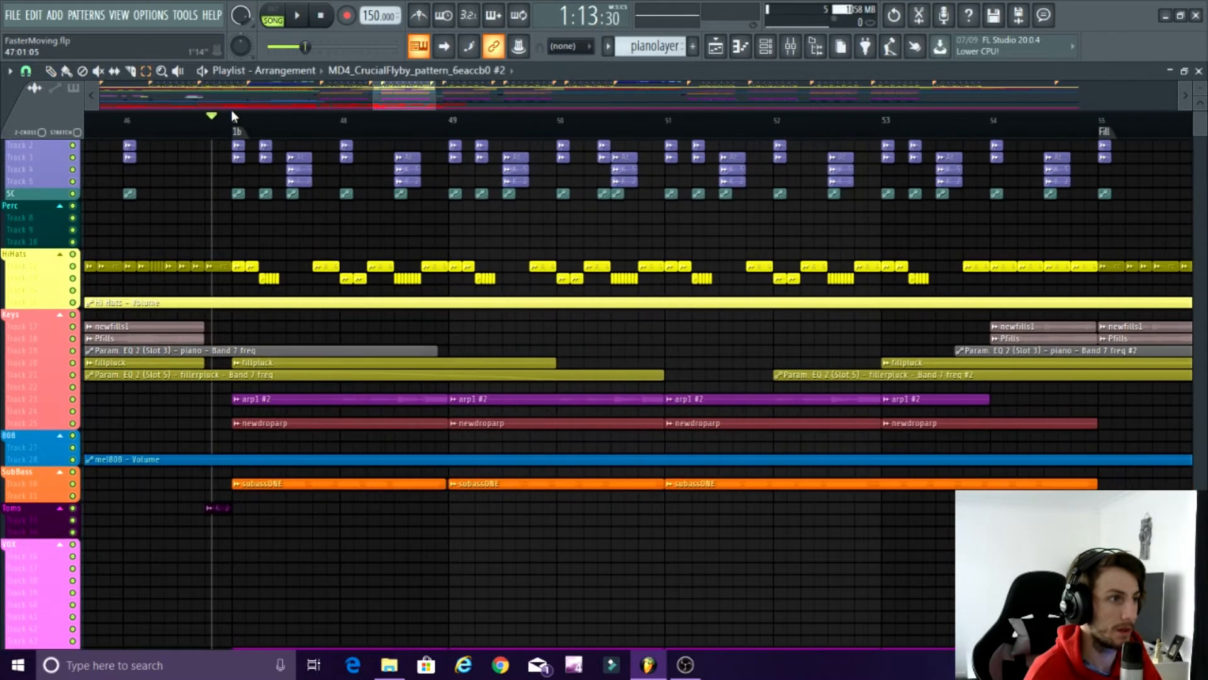
pyautogui.moveTo(238, 121); pyautogui.dragTo(1094, 248)
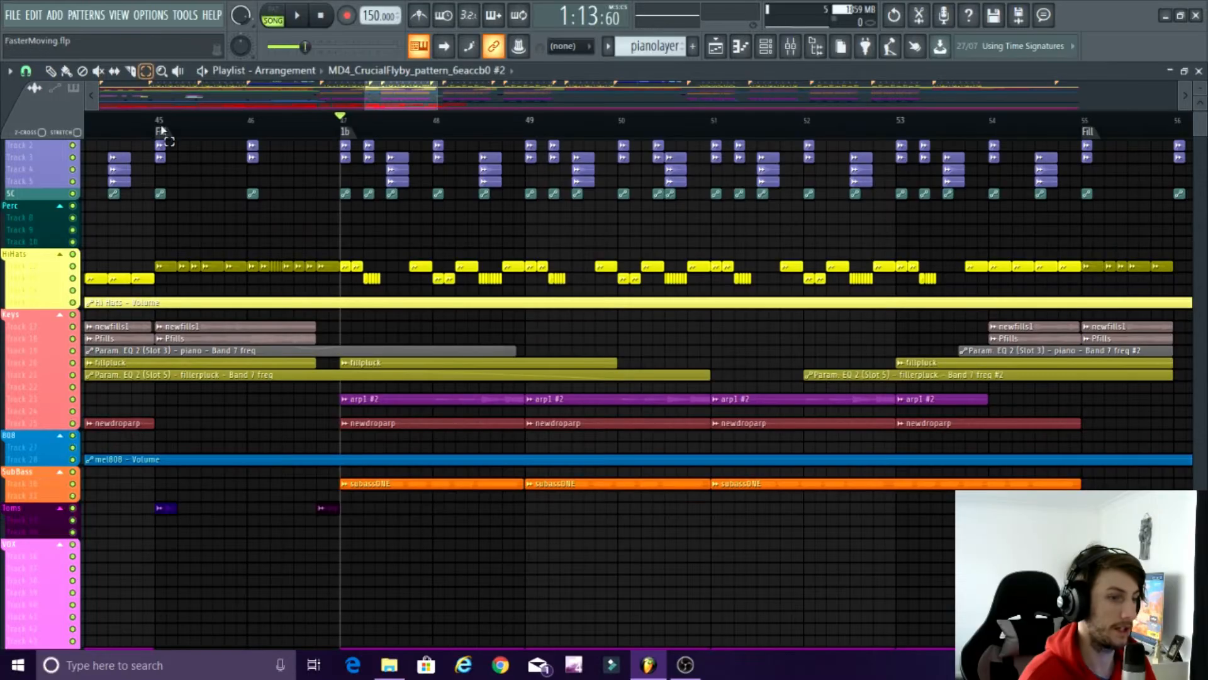
pyautogui.scroll(3, 262, 139)
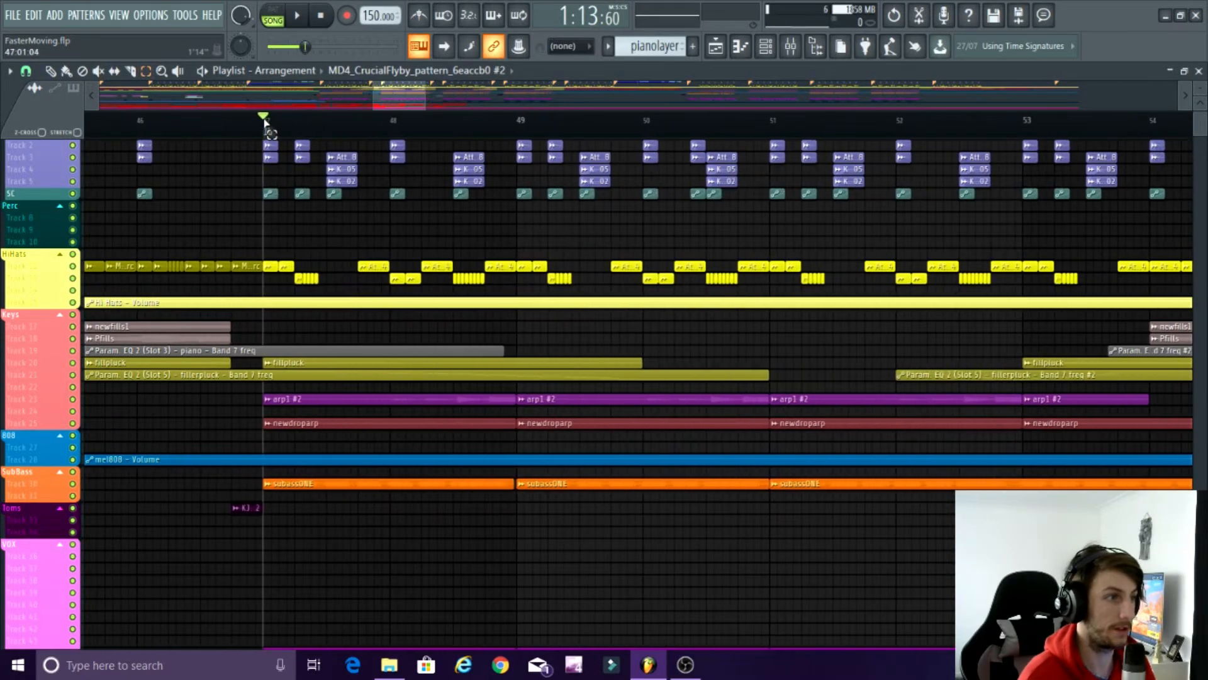
pyautogui.moveTo(263, 129); pyautogui.dragTo(629, 237)
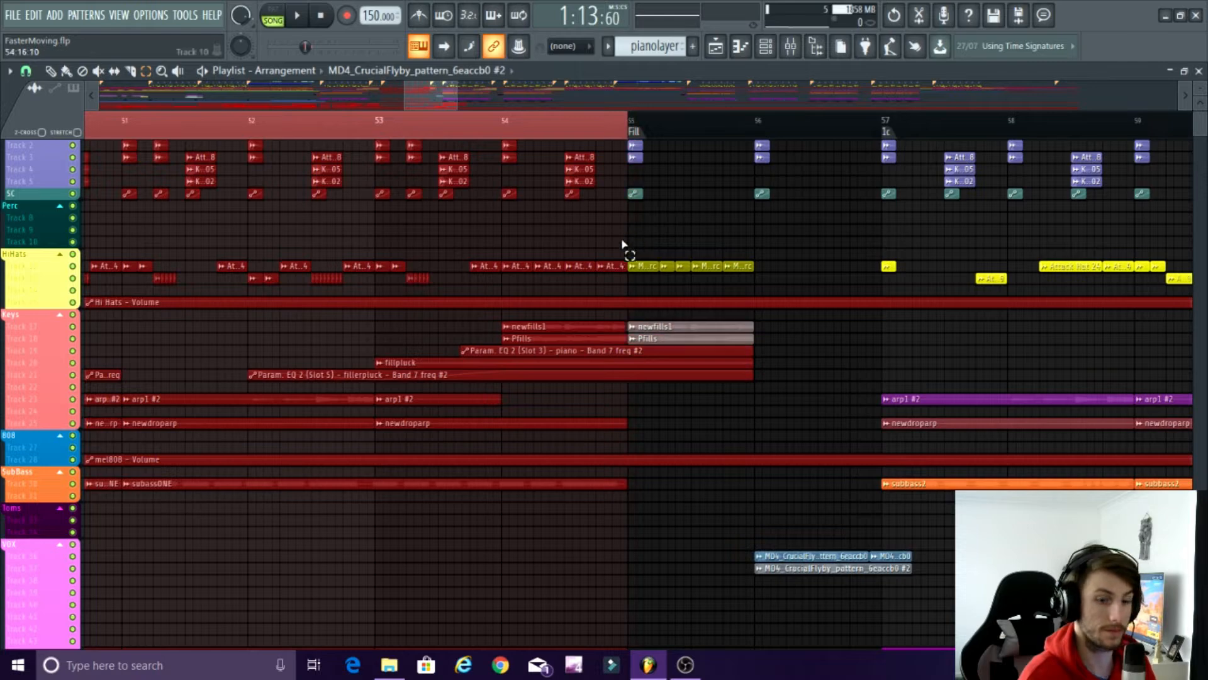
pyautogui.scroll(2, 628, 240)
pyautogui.scroll(-4, 626, 243)
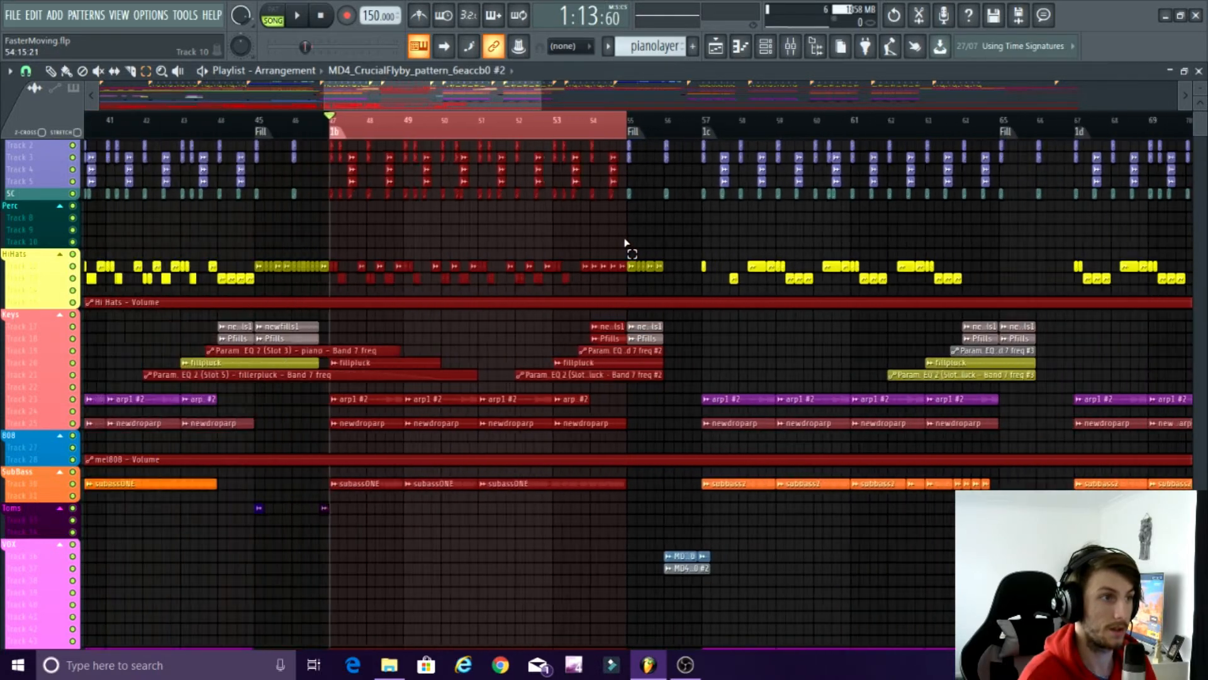
pyautogui.scroll(3, 428, 242)
# Load Ozone 8 Vintage Limiter from the plugin database into the first effect slot of the Pre Master mixer track.
pyautogui.click(809, 56)
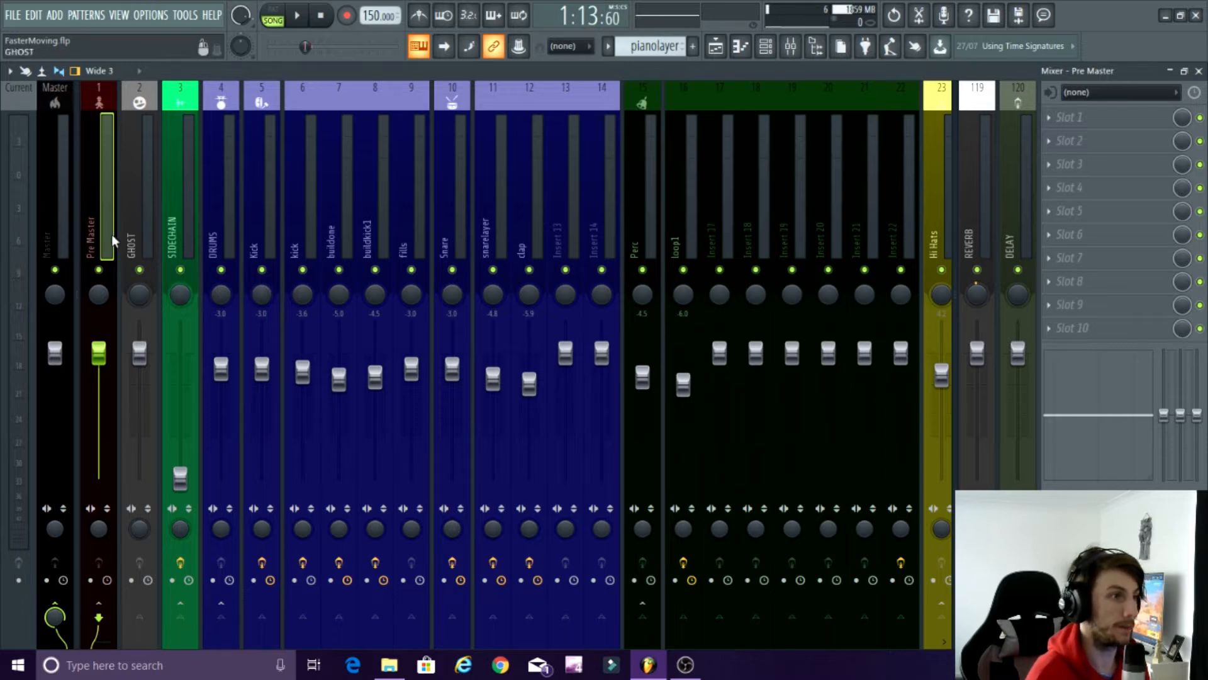
pyautogui.click(68, 215)
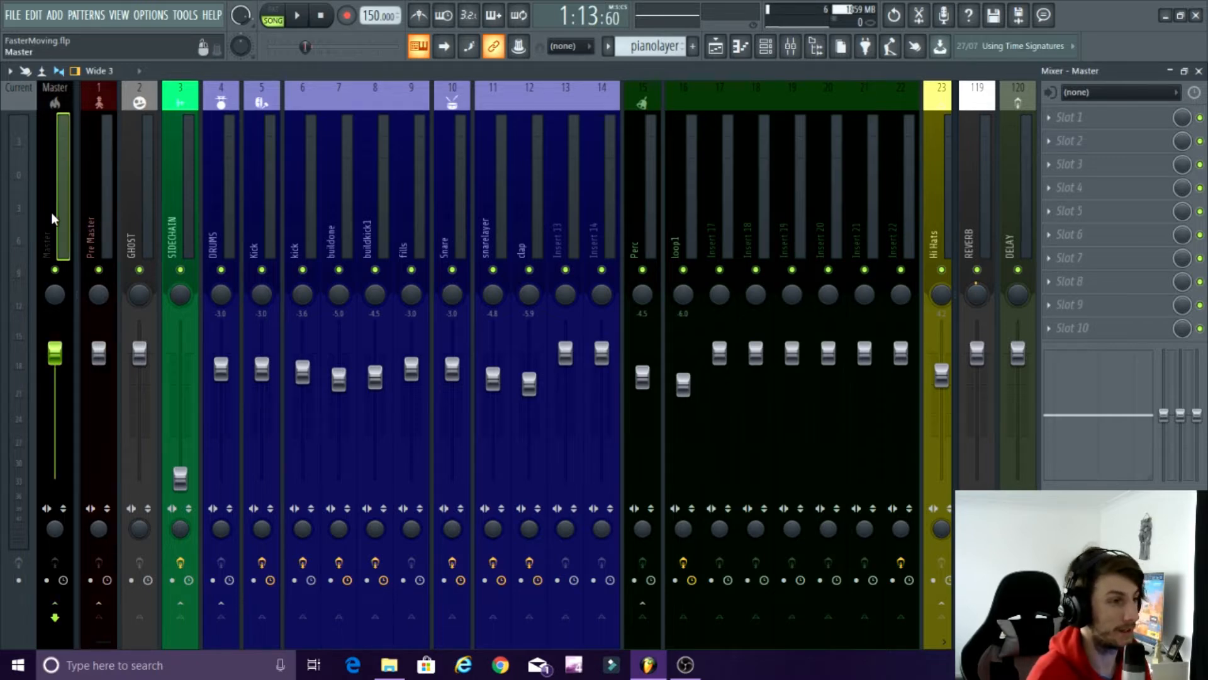
pyautogui.click(92, 218)
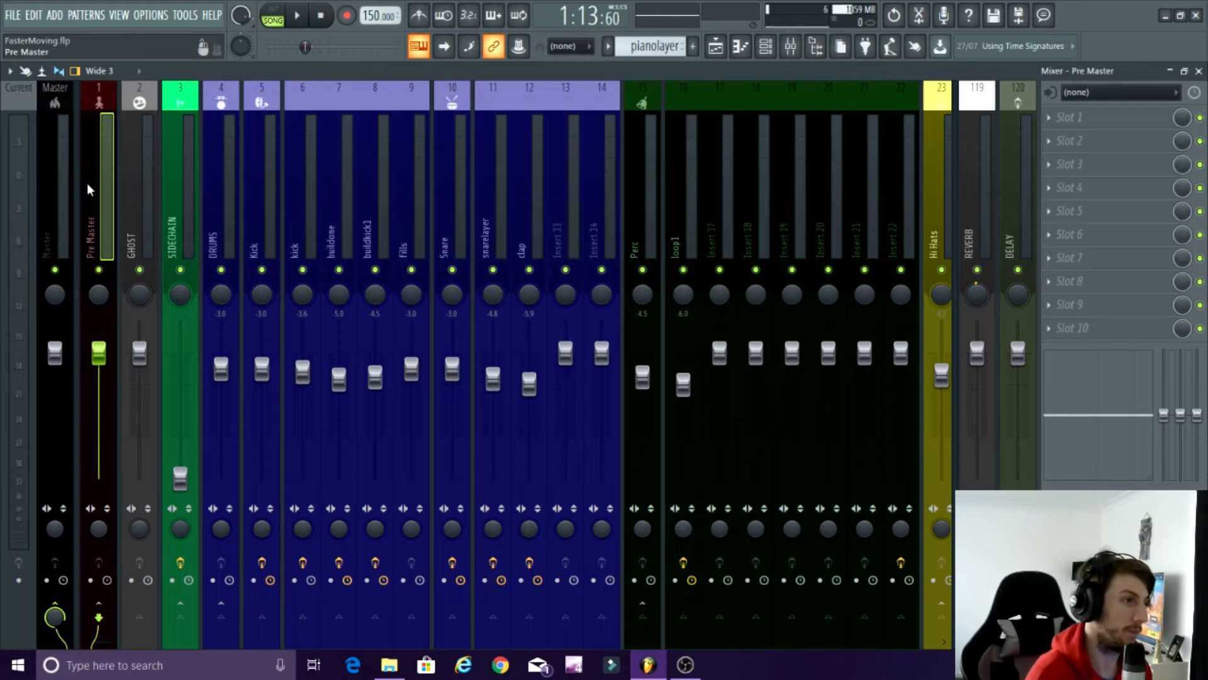
pyautogui.hotkey('alt', 'F8')
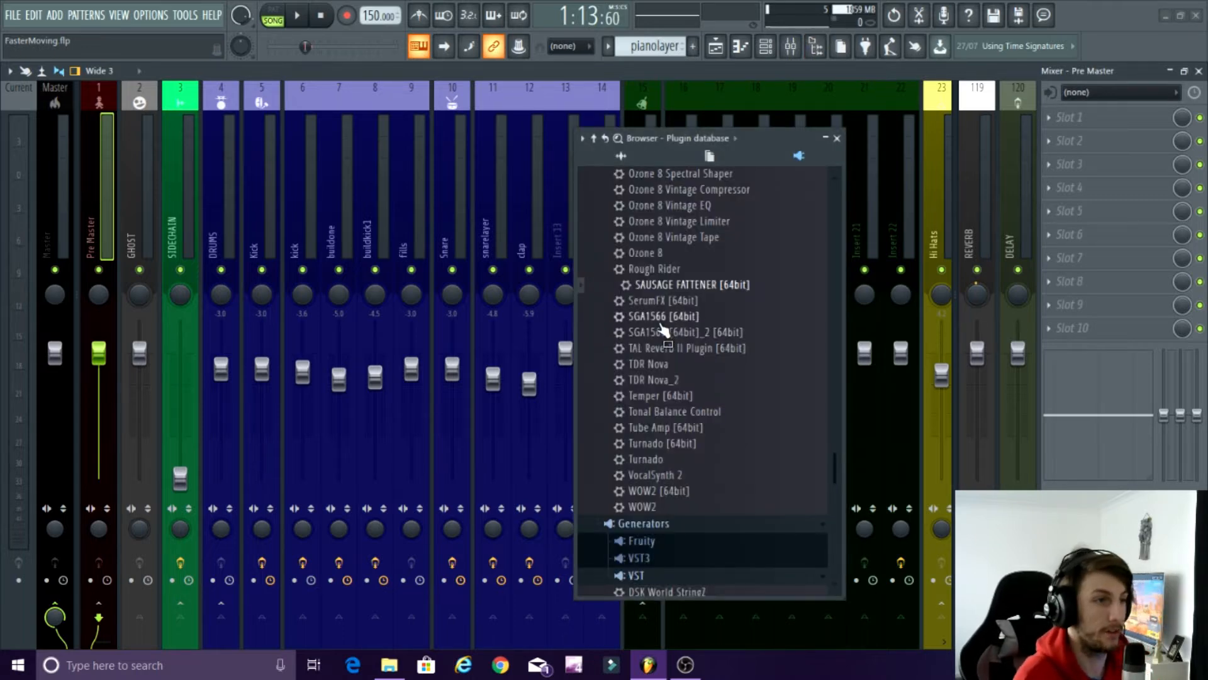
pyautogui.scroll(4, 654, 324)
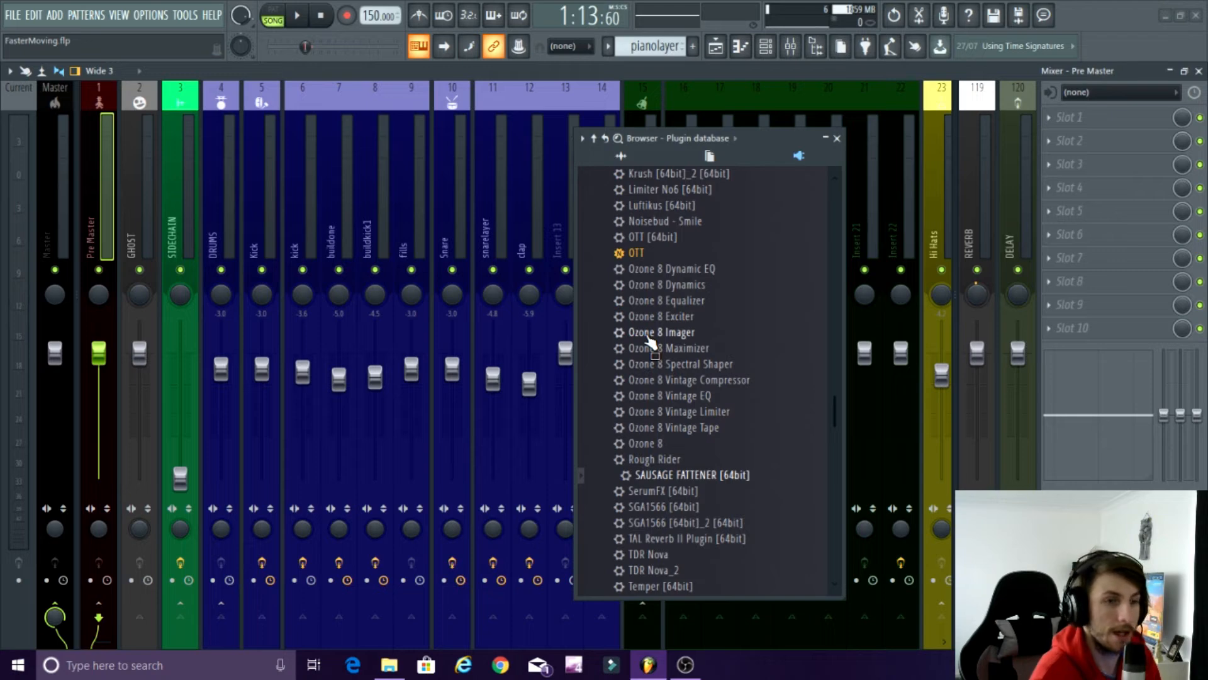
pyautogui.scroll(-3, 647, 335)
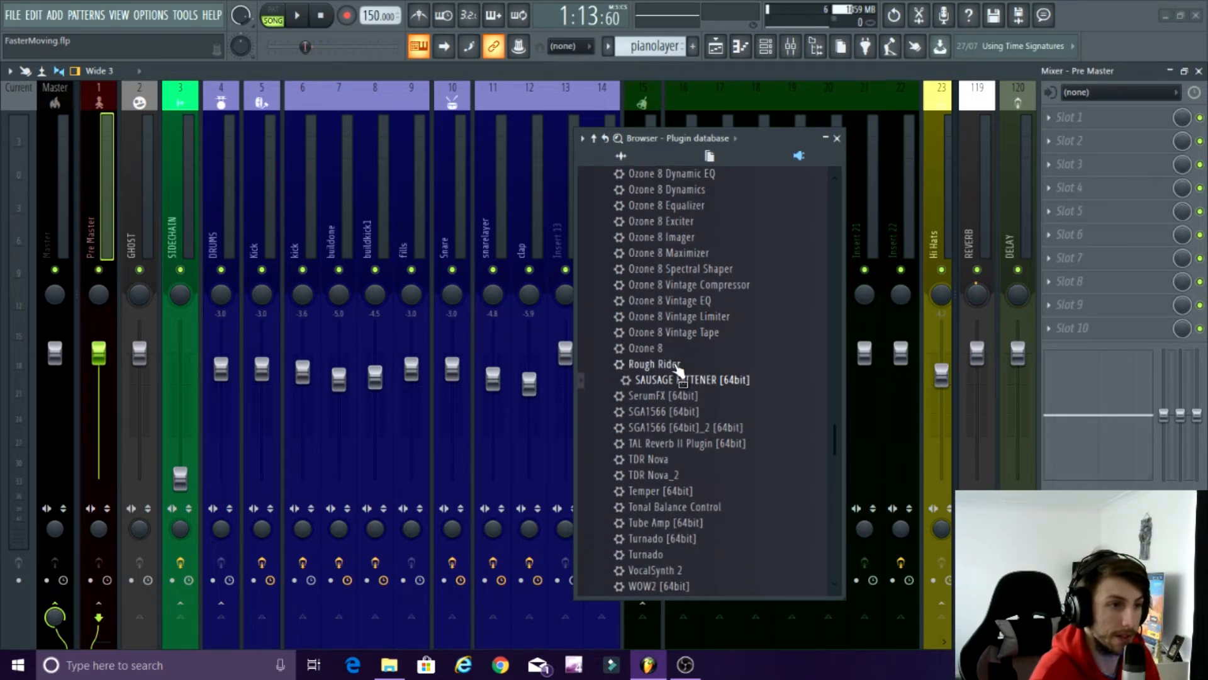
pyautogui.moveTo(663, 323); pyautogui.dragTo(1070, 162)
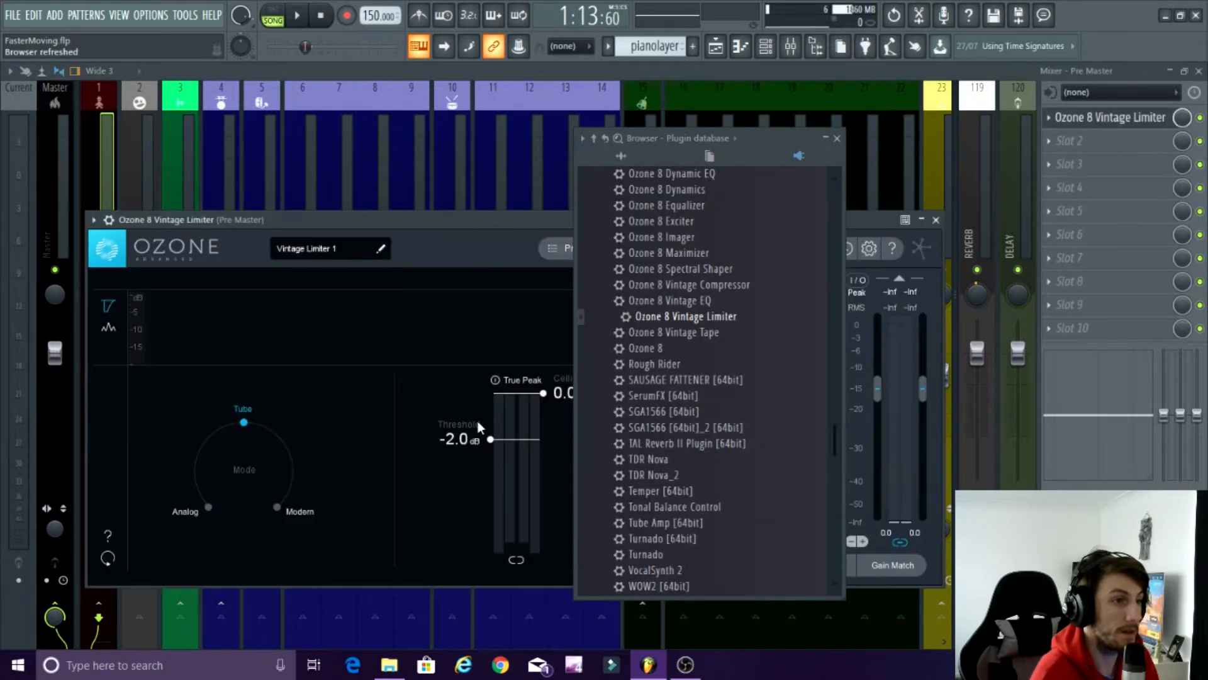
pyautogui.click(837, 138)
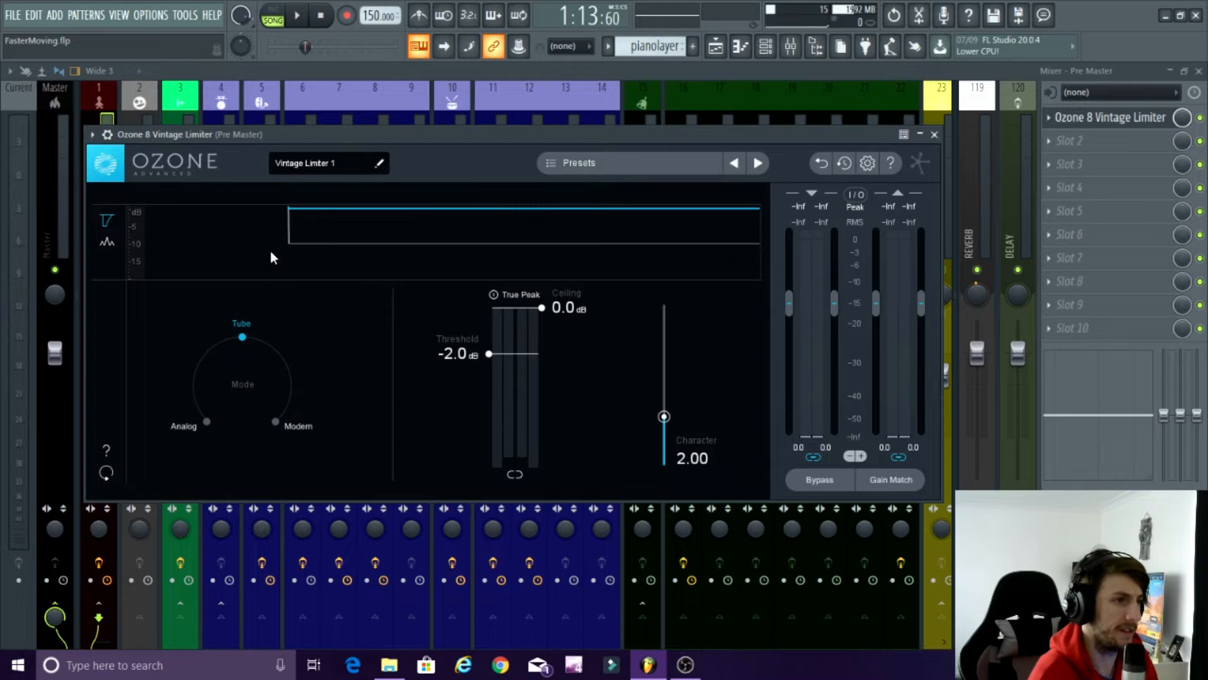
# Configure the limiter with Modern mode, True Peak enabled, a -0.5 dB ceiling and a -2.2 dB threshold.
pyautogui.click(276, 422)
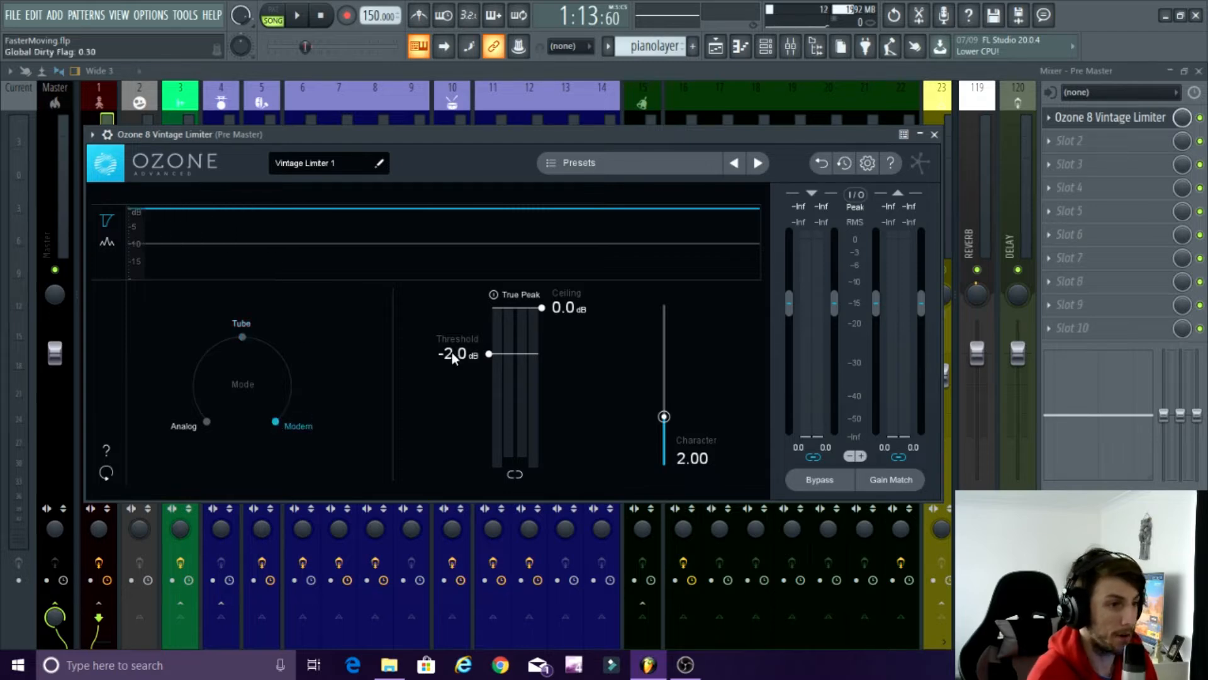
pyautogui.click(493, 294)
pyautogui.moveTo(543, 306); pyautogui.dragTo(546, 323)
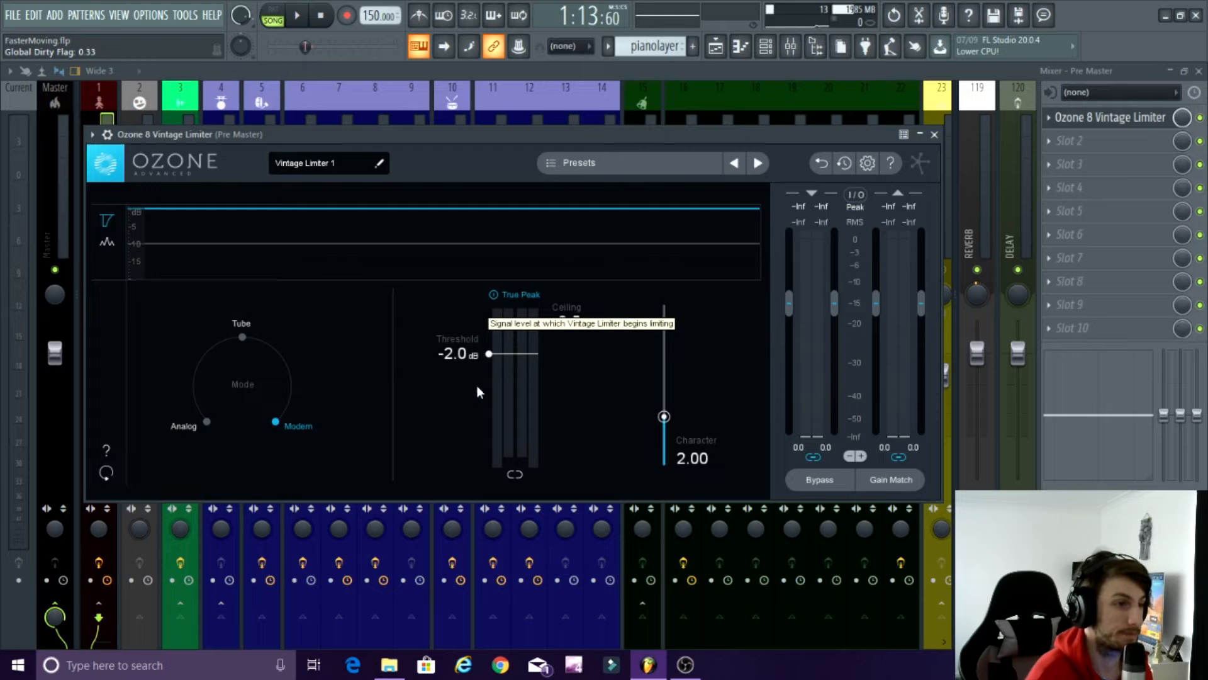
pyautogui.moveTo(489, 353); pyautogui.dragTo(490, 356)
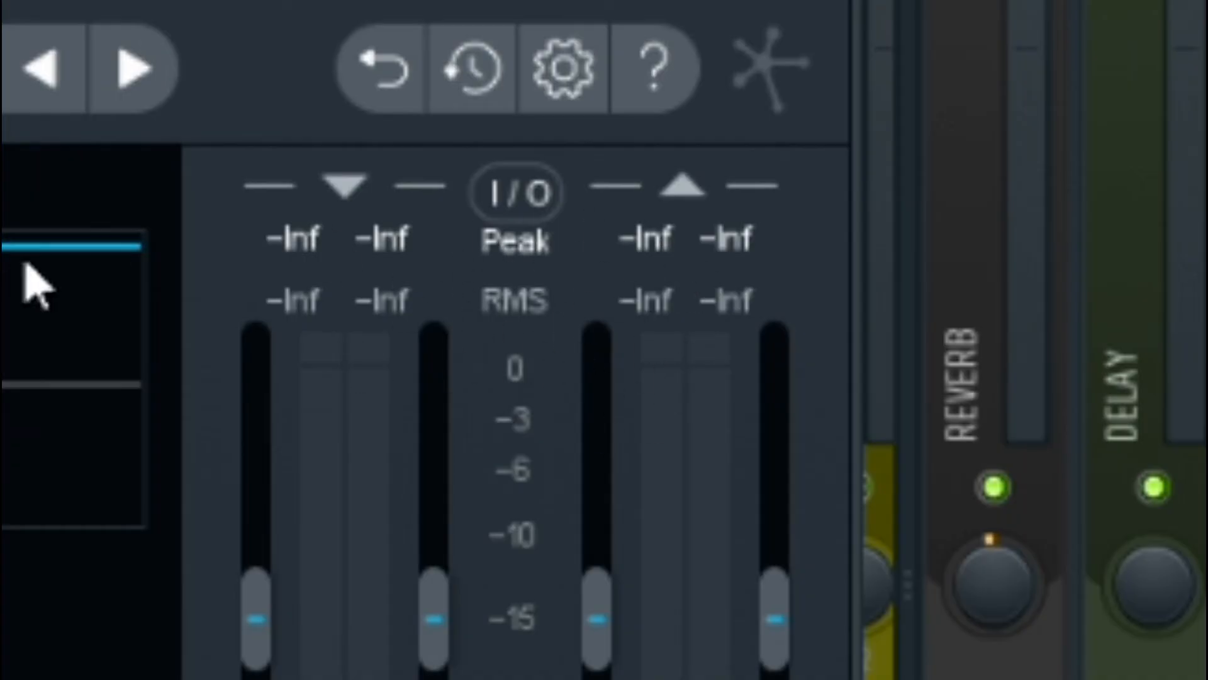
# Play the selected section through the limiter, check the recording's audio levels in OBS, and pause playback back in FL Studio.
pyautogui.press('space')
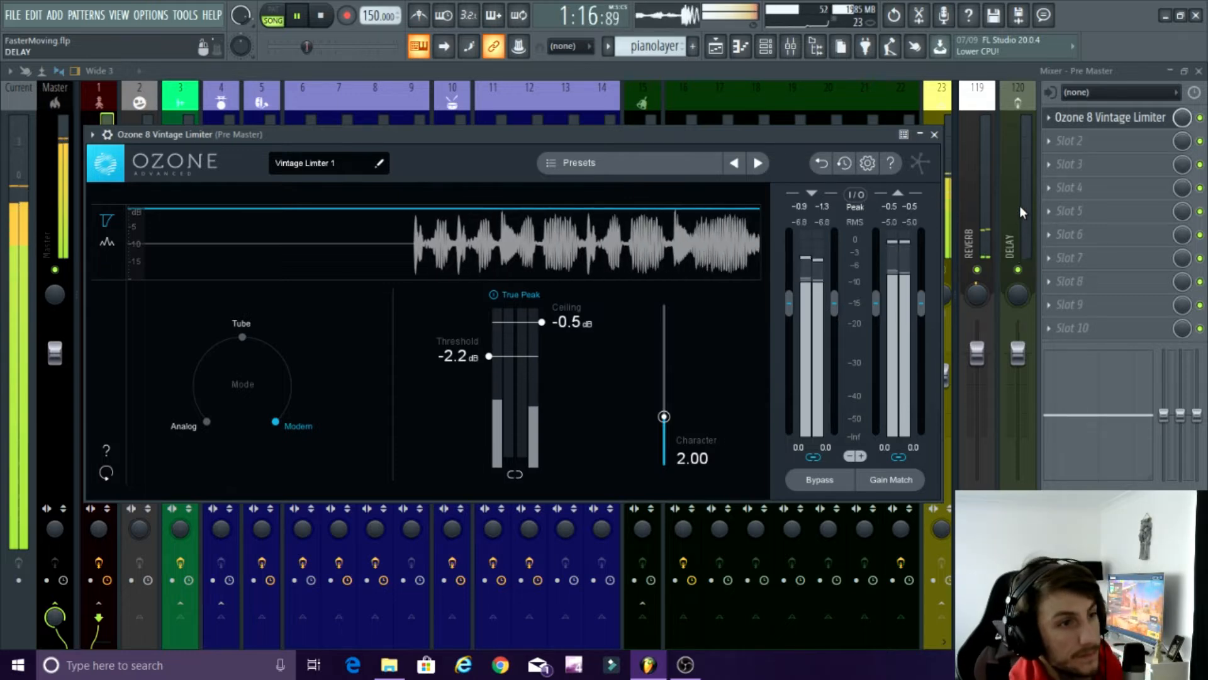
pyautogui.click(685, 665)
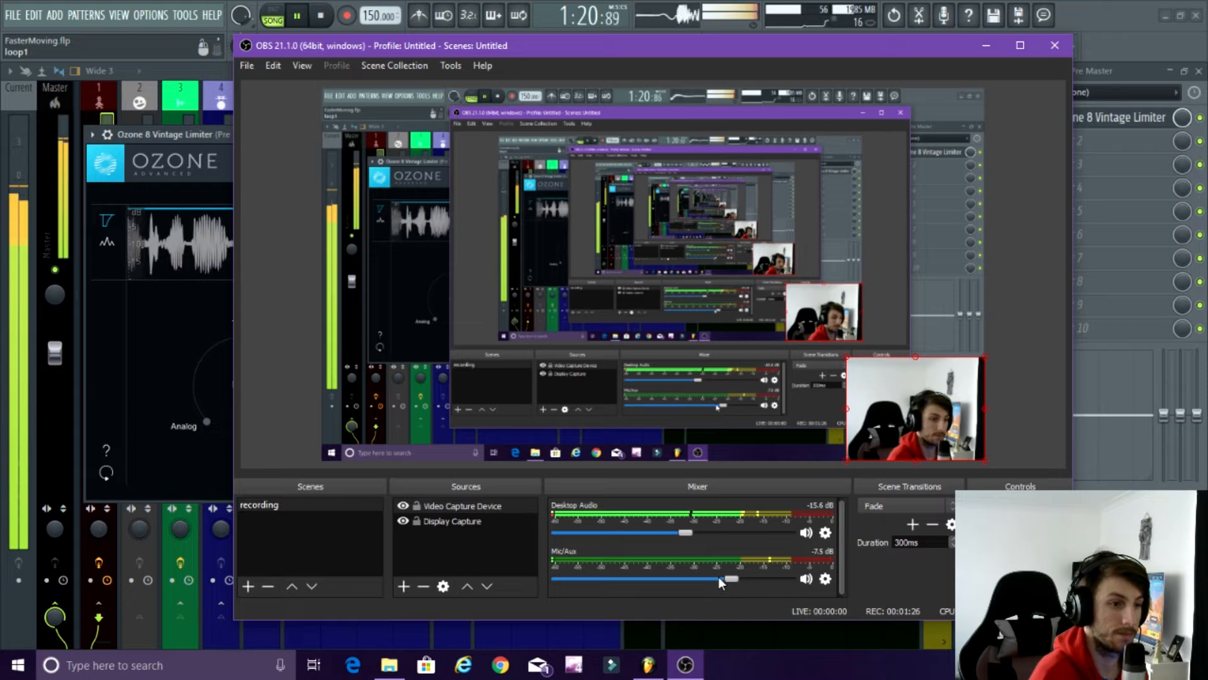
pyautogui.click(648, 665)
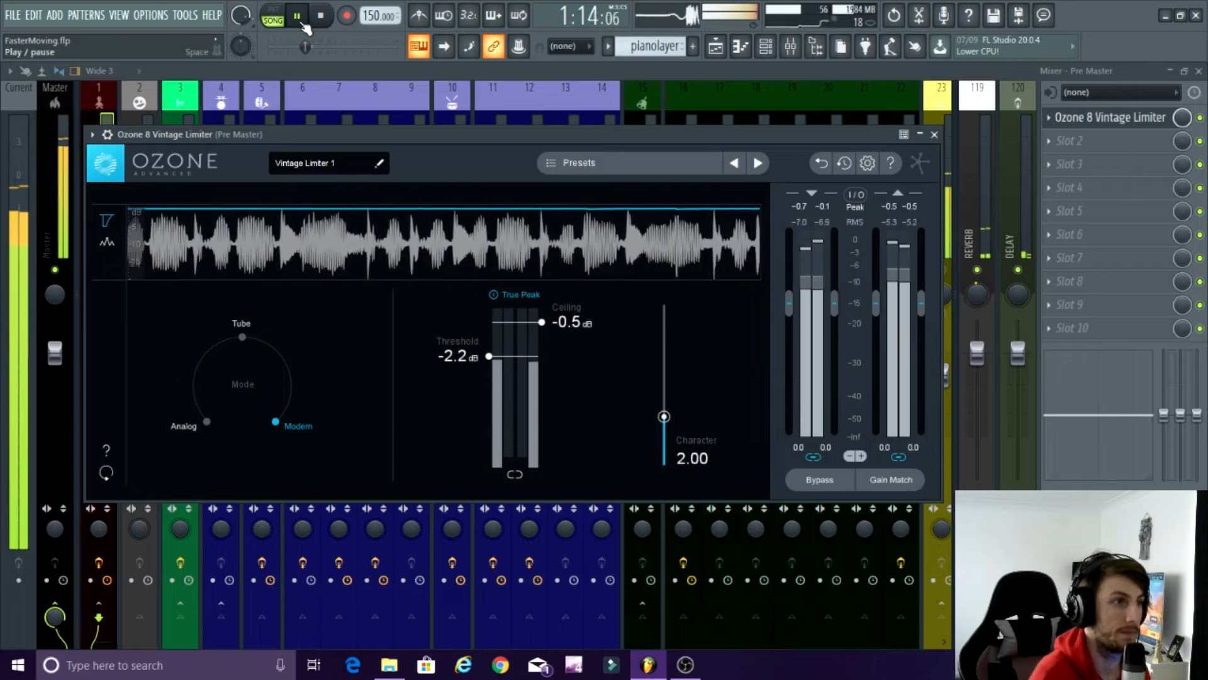
pyautogui.click(303, 25)
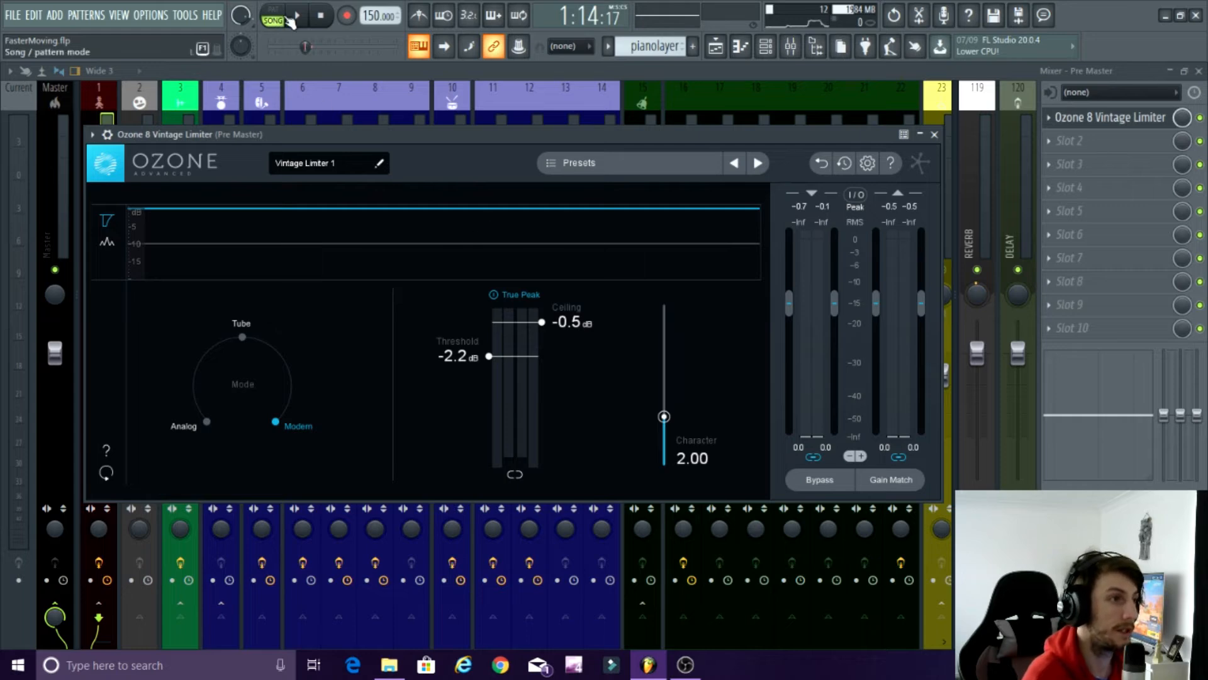
# Lower the limiter's threshold to -6.0 dB while the selected section plays.
pyautogui.press('space')
pyautogui.moveTo(491, 364); pyautogui.dragTo(494, 383)
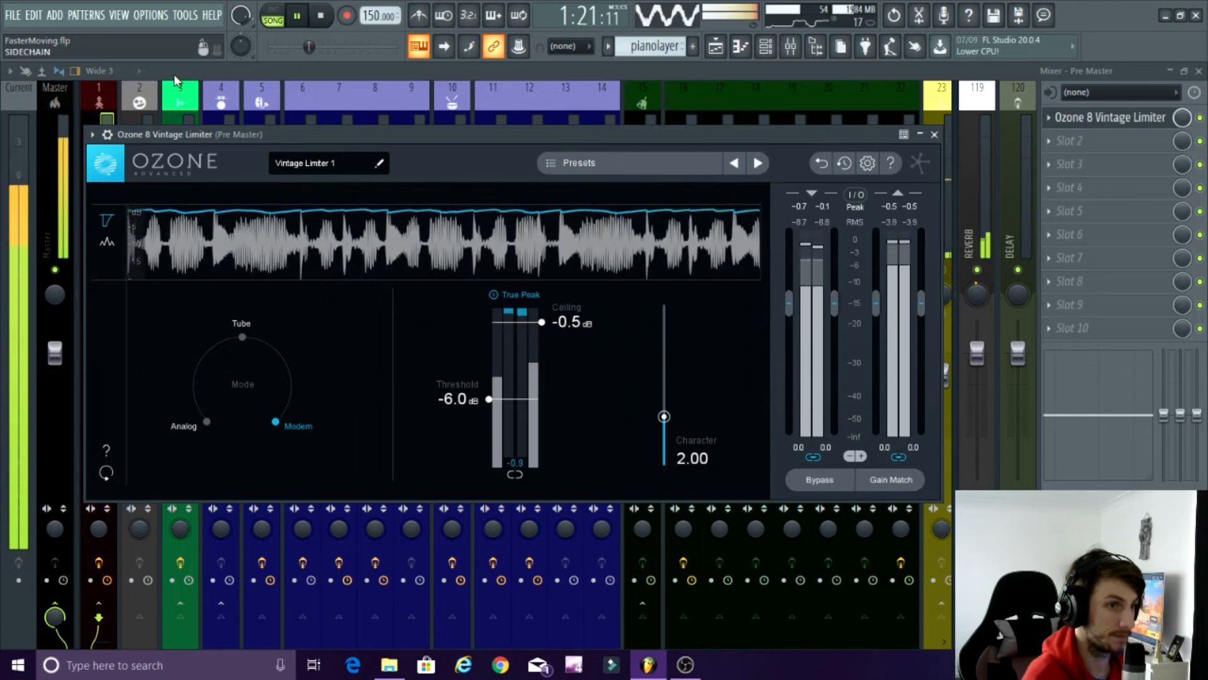
pyautogui.press('space')
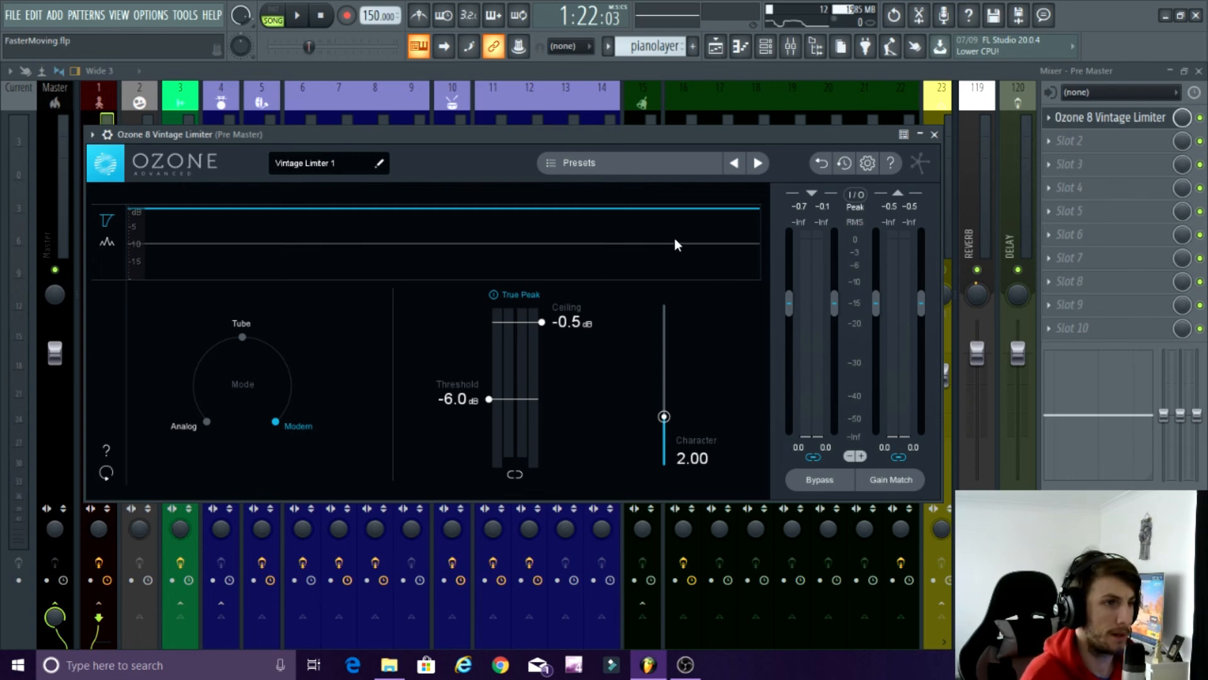
# Reposition the limiter window to uncover the Pre Master track and switch to OBS to check the recording.
pyautogui.moveTo(590, 139); pyautogui.dragTo(639, 122)
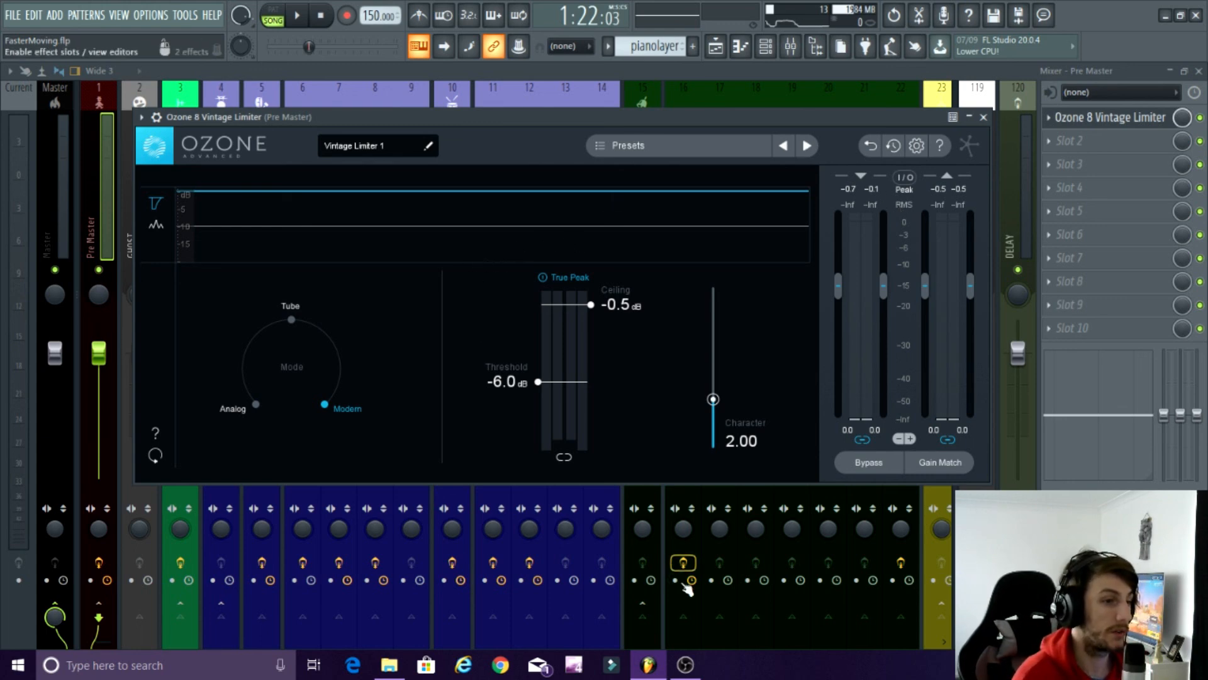
pyautogui.click(685, 665)
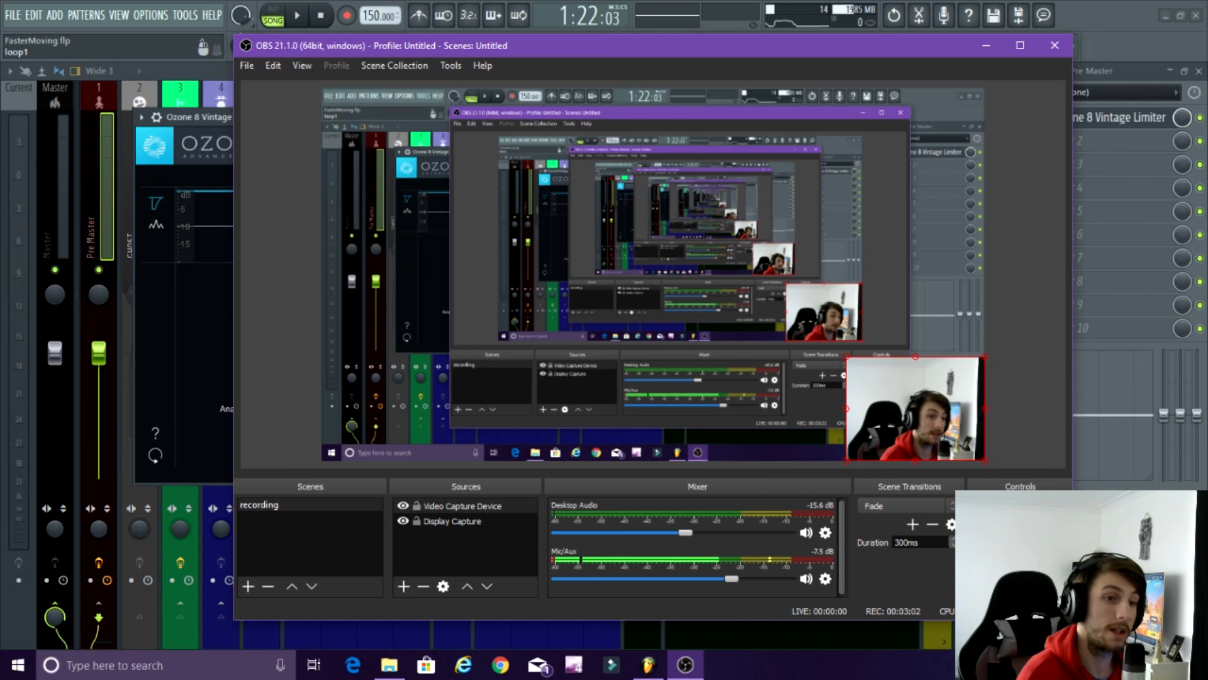